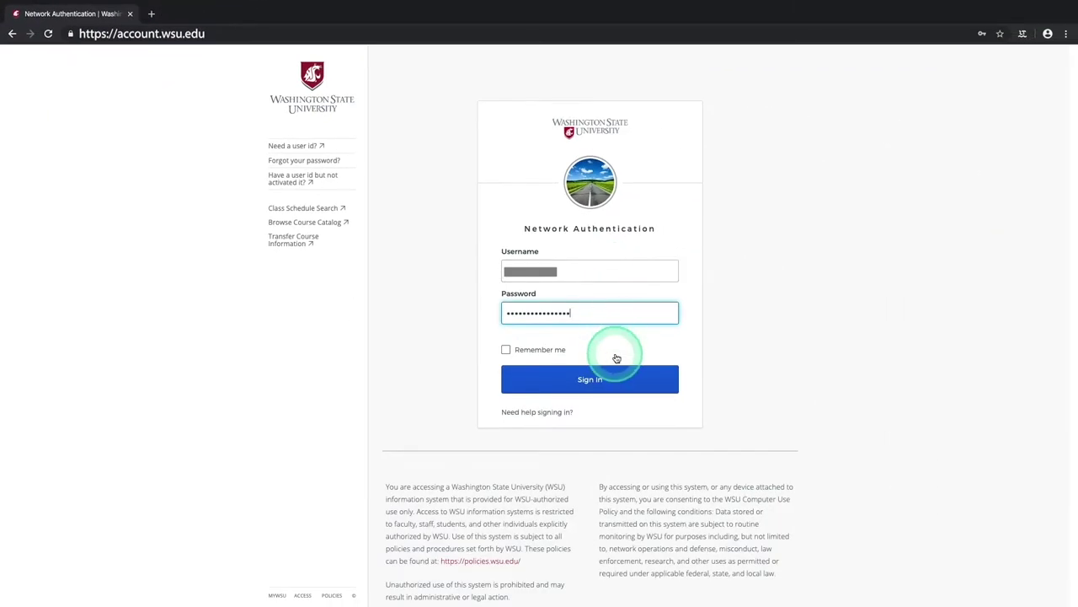
Sign in to the WSU account with the entered username and password
{"action": "left_click", "coordinate": [623, 381]}
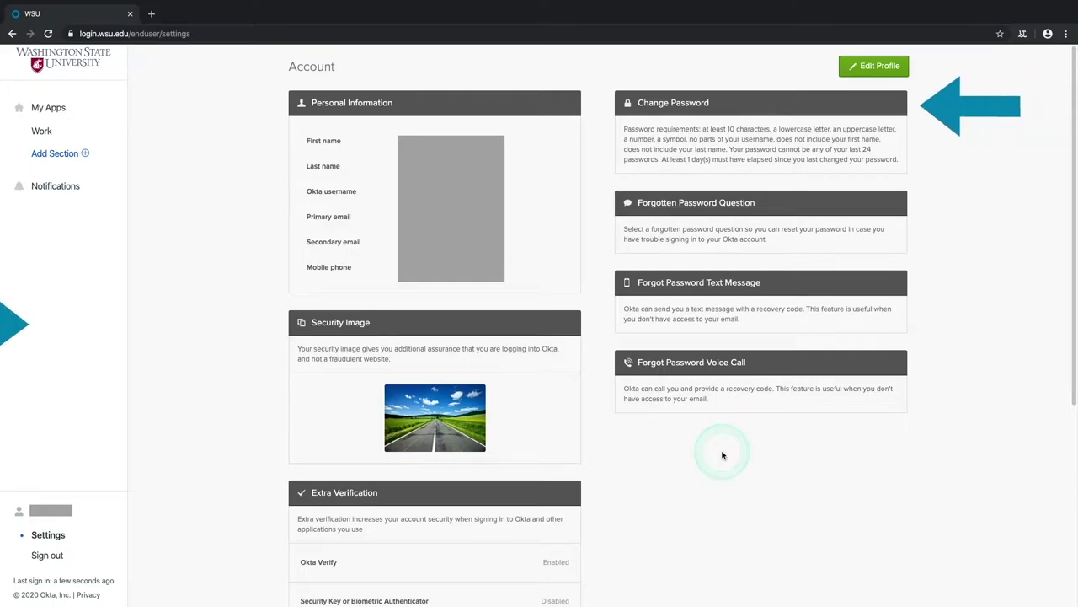
{"action": "scroll", "coordinate": [722, 455], "scroll_direction": "down", "scroll_amount": 1}
{"action": "scroll", "coordinate": [722, 455], "scroll_direction": "down", "scroll_amount": 3}
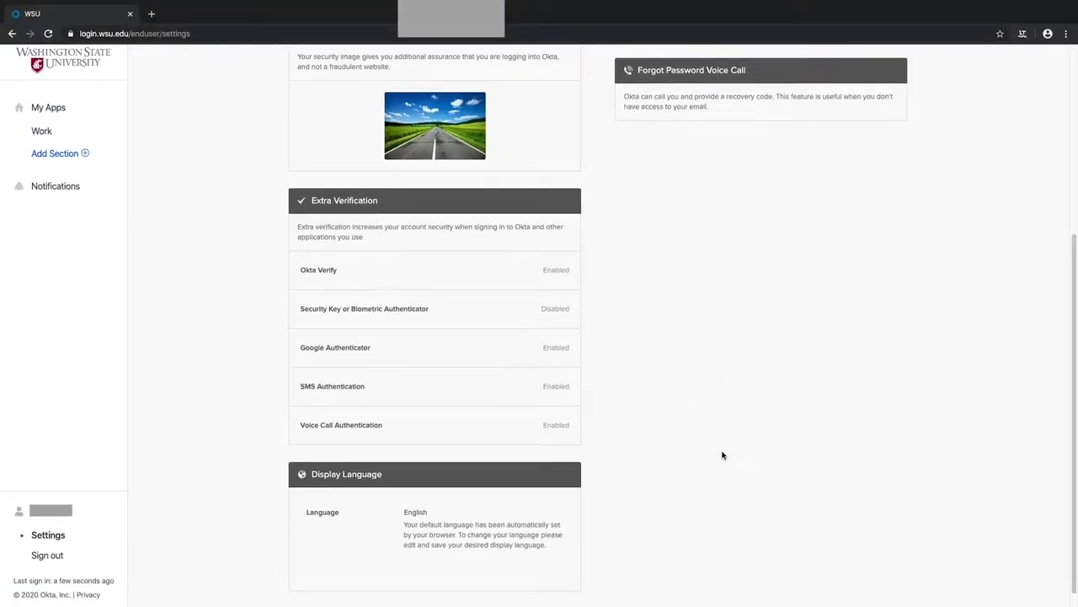
{"action": "scroll", "coordinate": [722, 455], "scroll_direction": "up", "scroll_amount": 3}
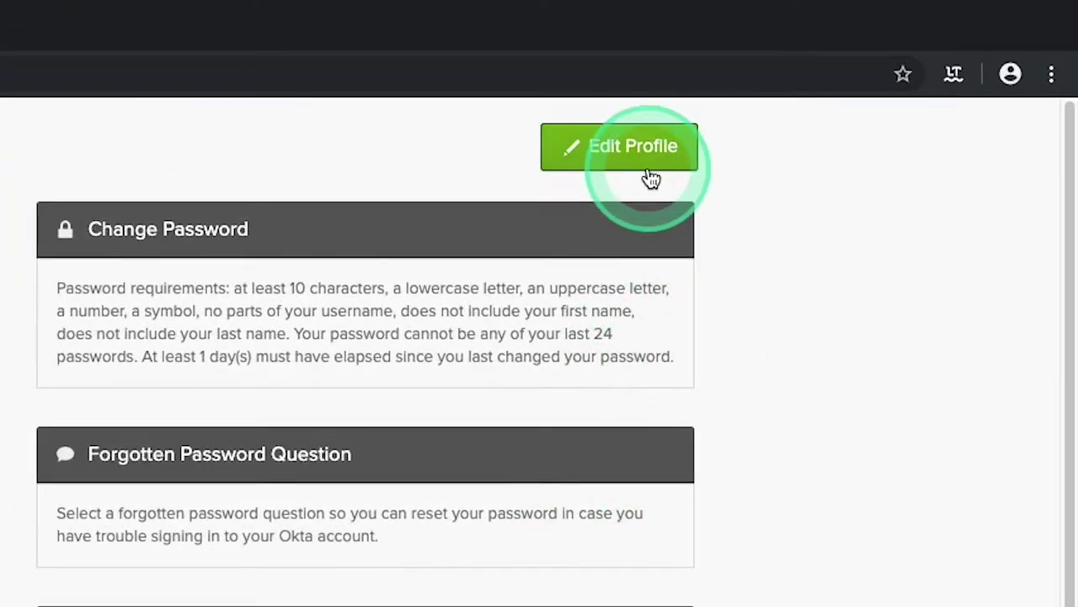
Start editing the profile and re-verify with the account password
{"action": "left_click", "coordinate": [650, 171]}
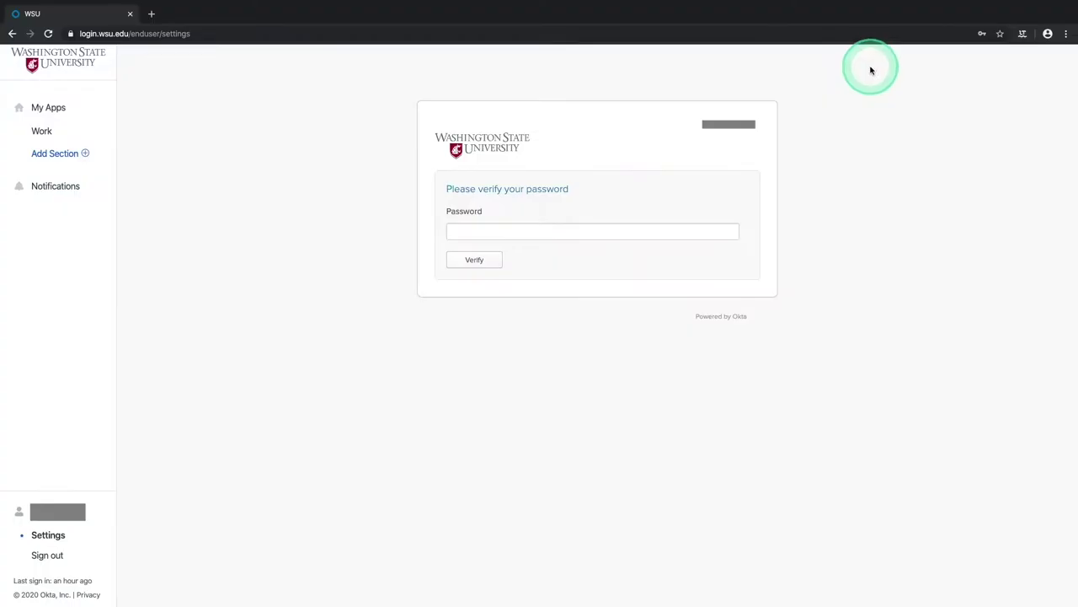
{"action": "left_click", "coordinate": [623, 229]}
{"action": "type", "text": "•••••••••••"}
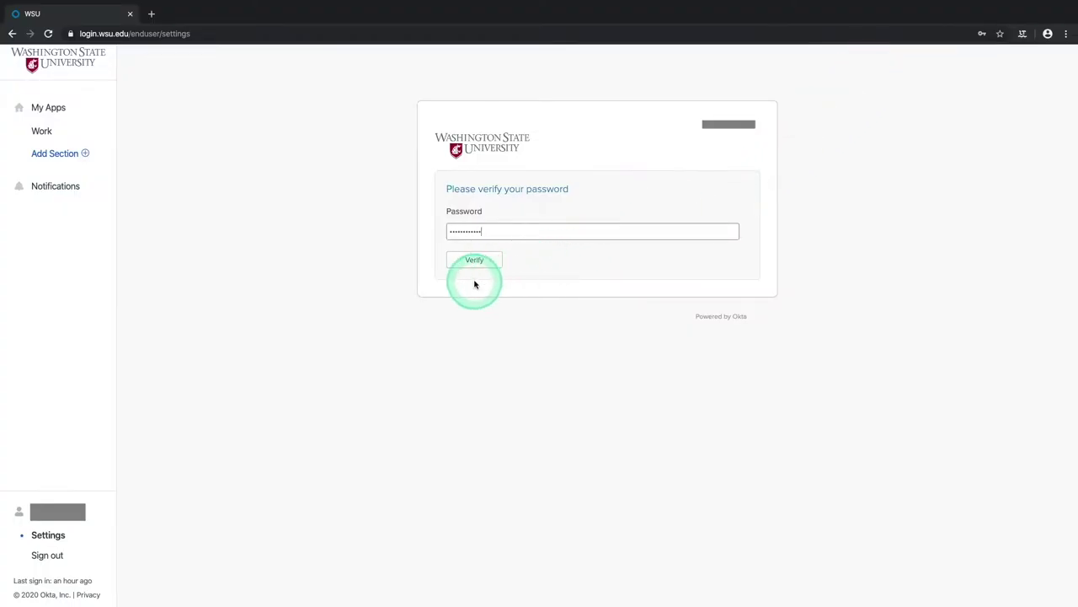
{"action": "left_click", "coordinate": [477, 261]}
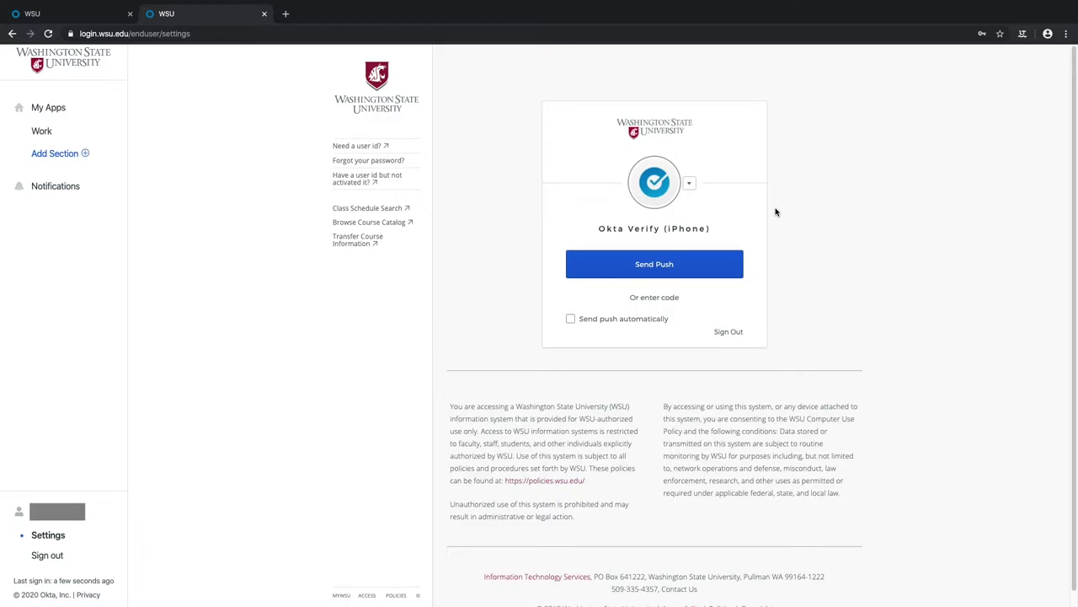
Switch the factor to Google Authenticator and submit the app's verification code
{"action": "left_click", "coordinate": [690, 184]}
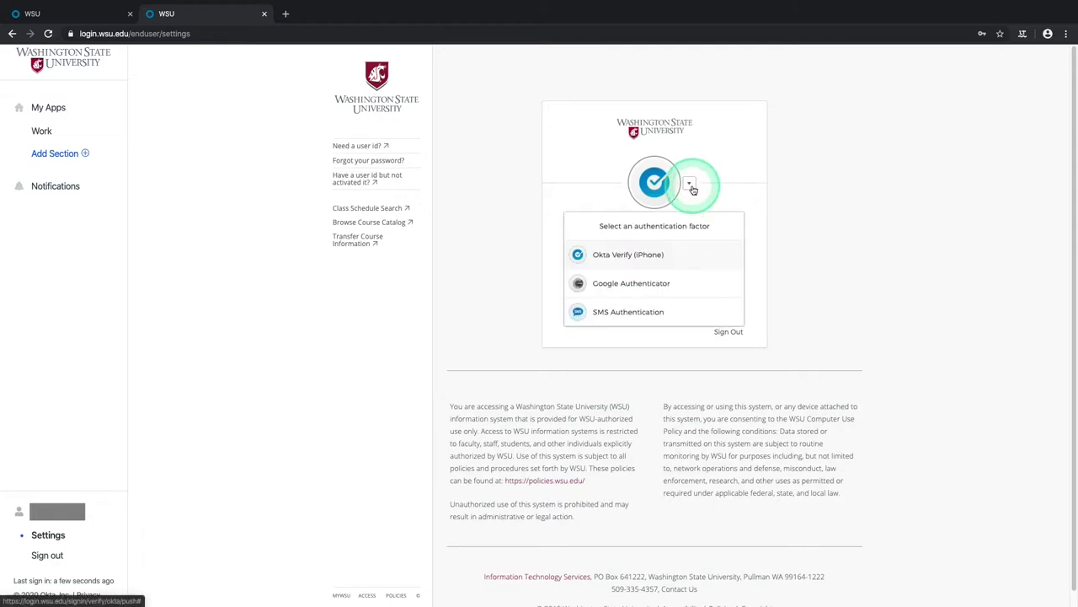
{"action": "left_click", "coordinate": [691, 283]}
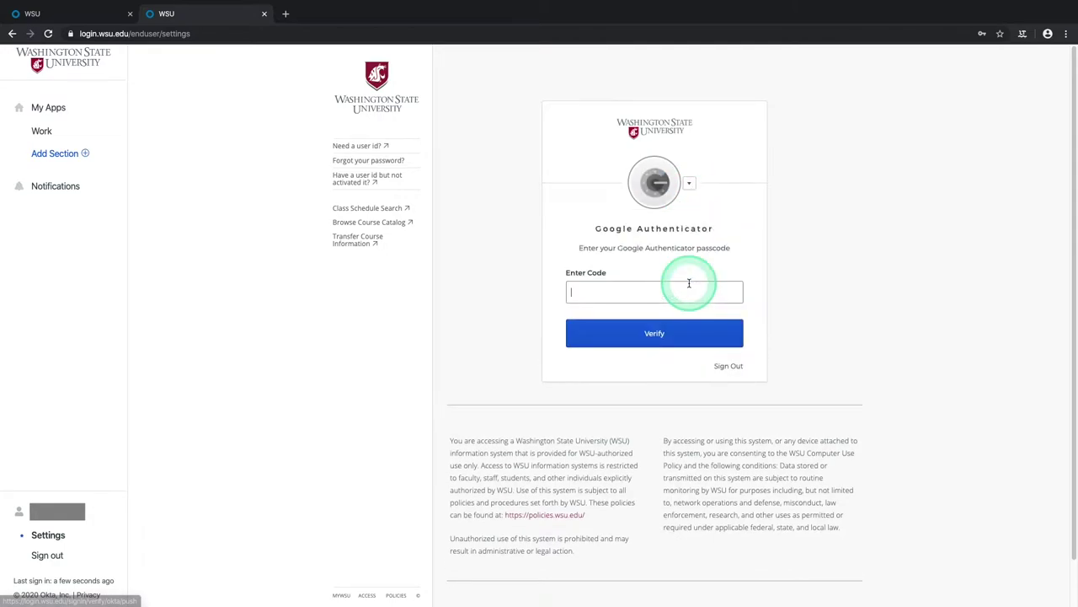
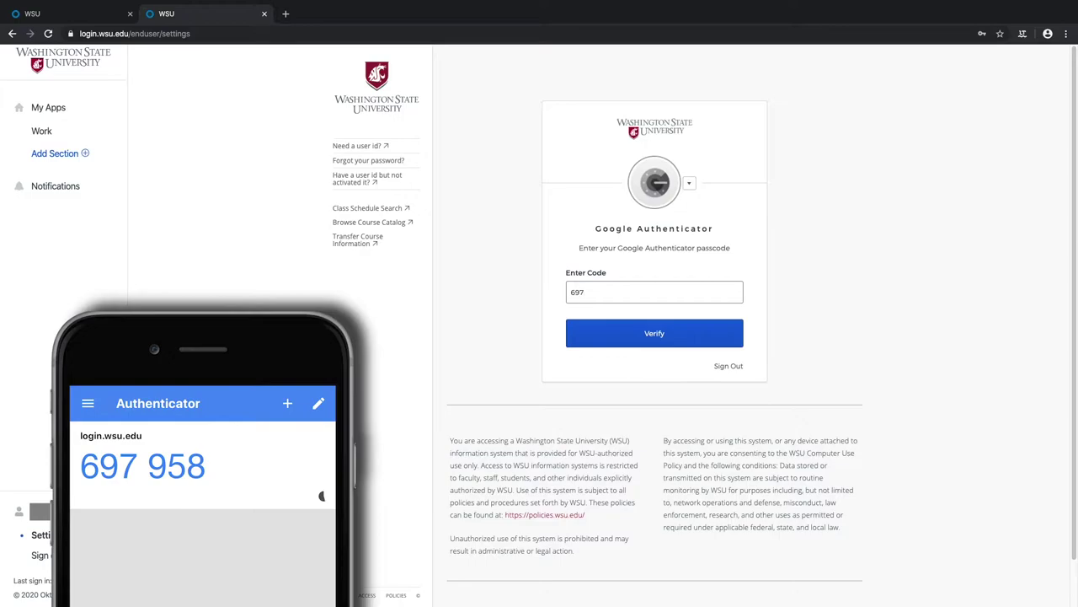
{"action": "left_click", "coordinate": [689, 329]}
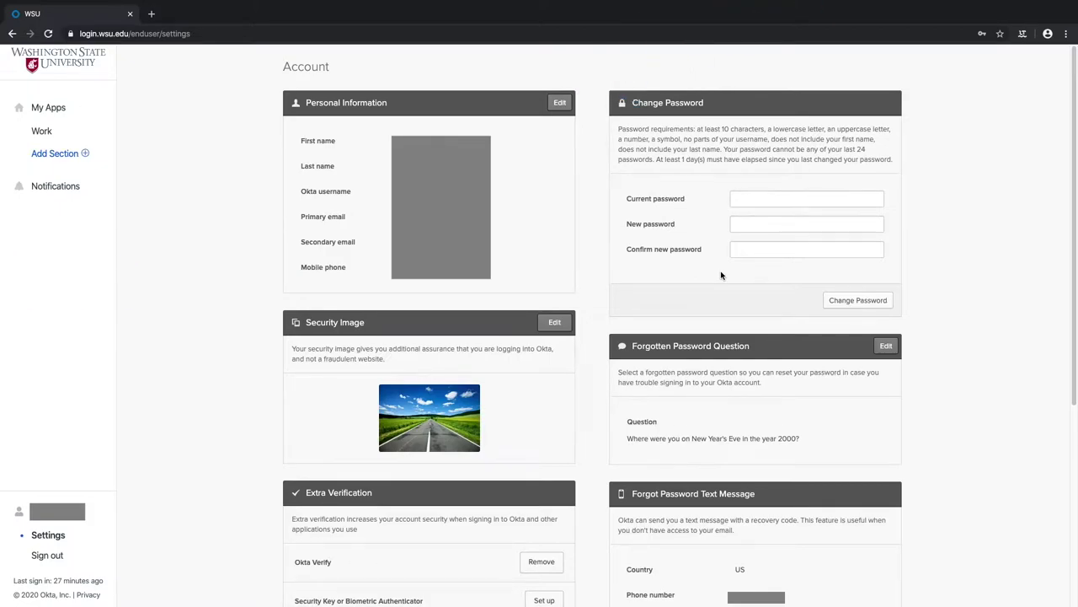
Scroll down to Extra Verification and begin SMS Authentication setup
{"action": "scroll", "coordinate": [720, 274], "scroll_direction": "down", "scroll_amount": 3}
{"action": "left_click", "coordinate": [720, 276]}
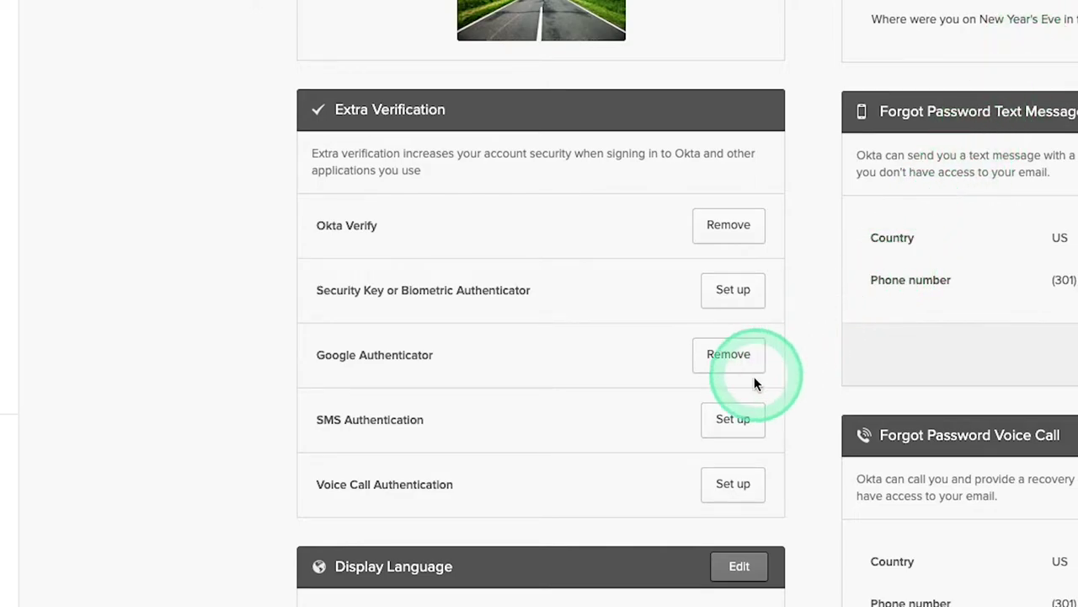
{"action": "left_click", "coordinate": [742, 417]}
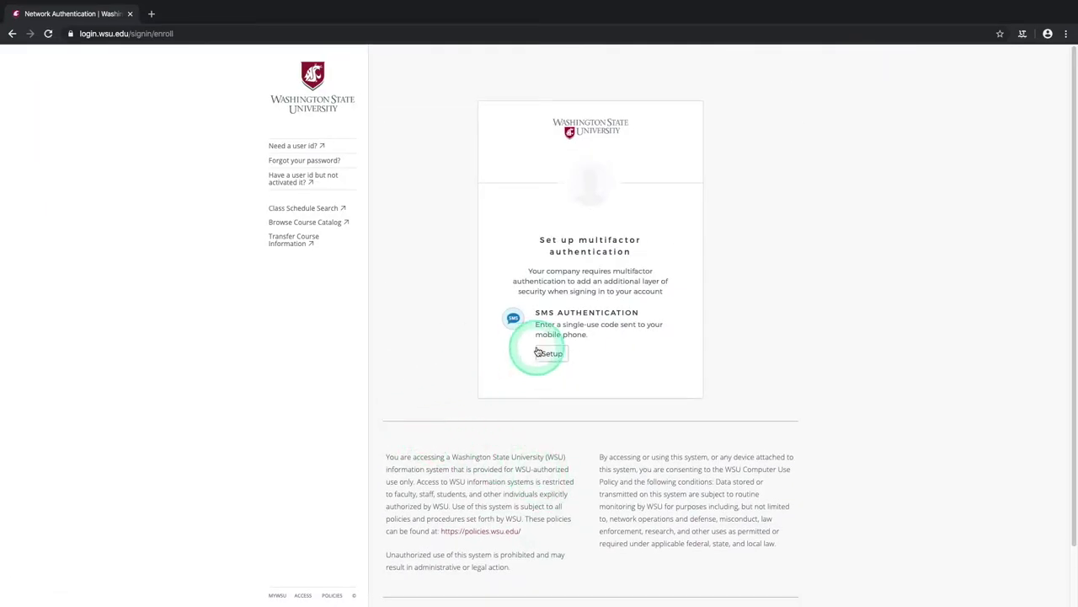
Enroll SMS Authentication with the pasted mobile number and verify the texted code
{"action": "left_click", "coordinate": [551, 353]}
{"action": "left_click", "coordinate": [559, 315]}
{"action": "key", "text": "ctrl+v"}
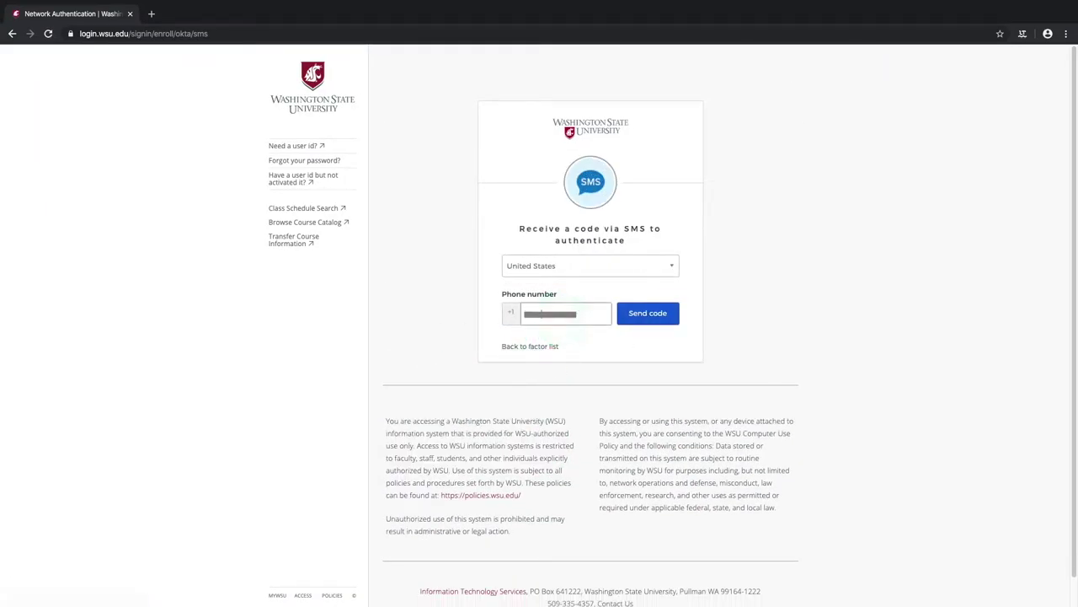
{"action": "left_click", "coordinate": [636, 319]}
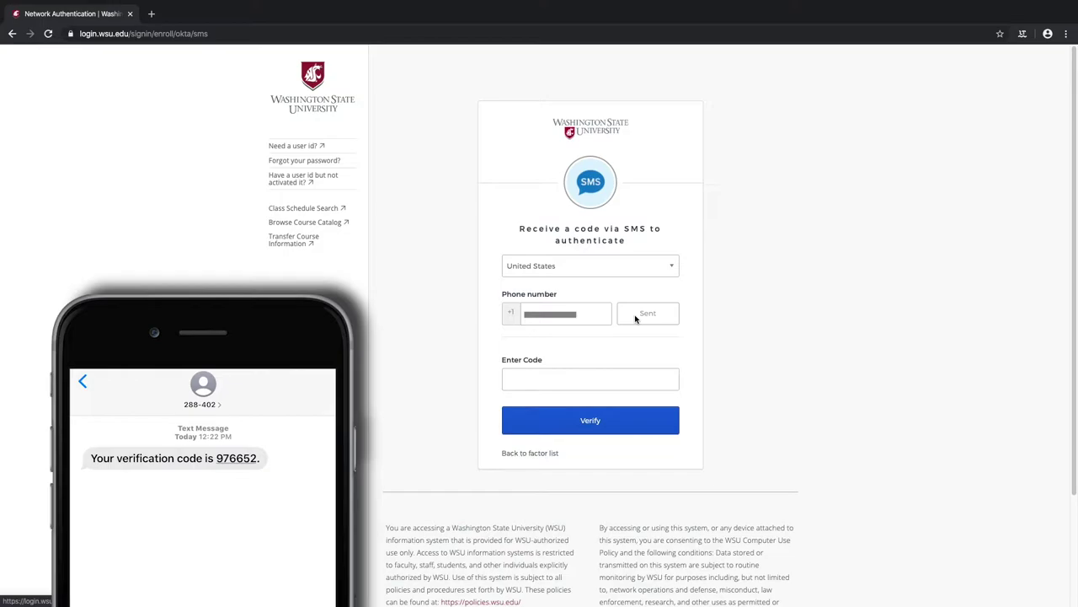
{"action": "left_click", "coordinate": [604, 377]}
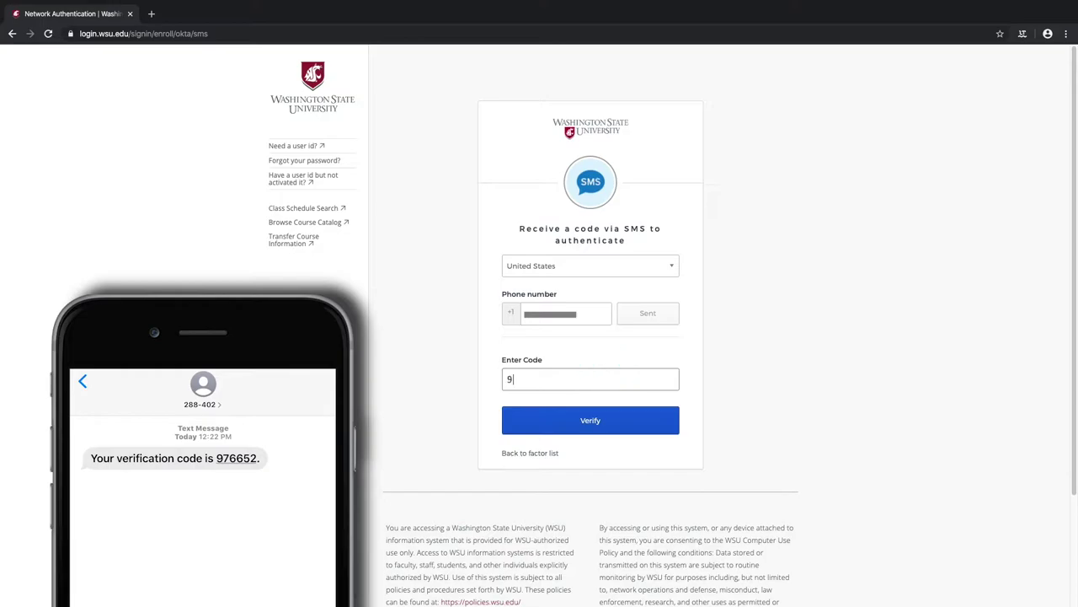
{"action": "left_click", "coordinate": [592, 428]}
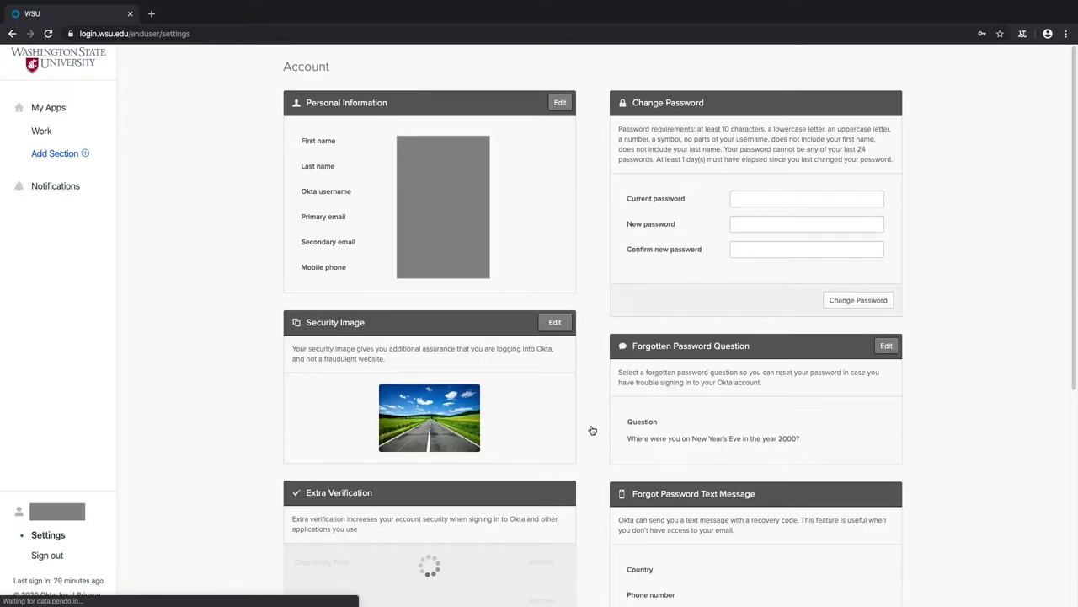
Enroll Voice Call Authentication by having the phone called and verifying the spoken code
{"action": "scroll", "coordinate": [672, 310], "scroll_direction": "down", "scroll_amount": 4}
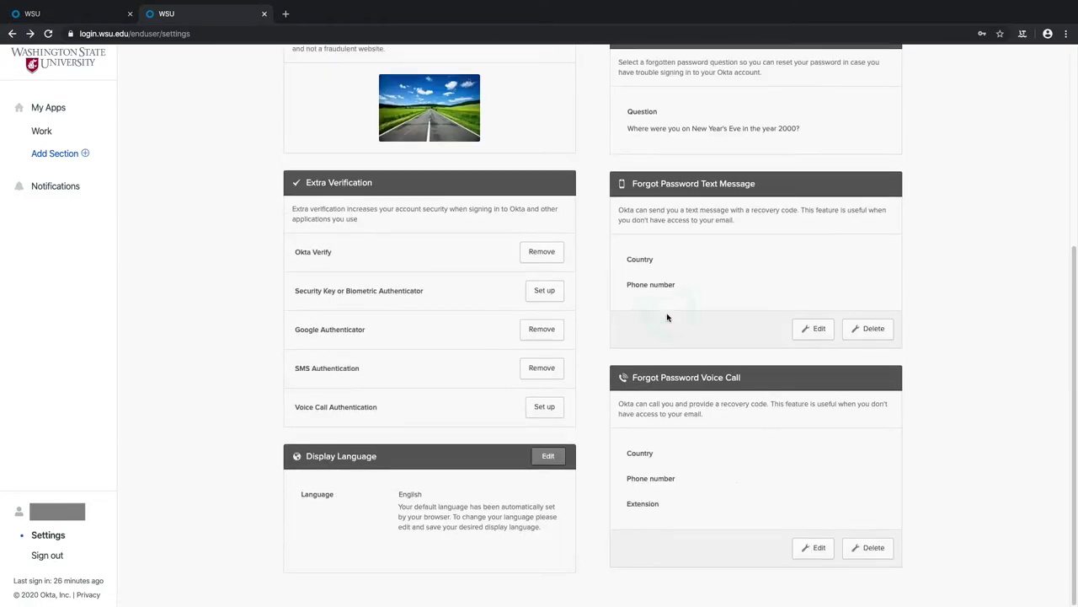
{"action": "left_click", "coordinate": [563, 399]}
{"action": "left_click", "coordinate": [548, 407]}
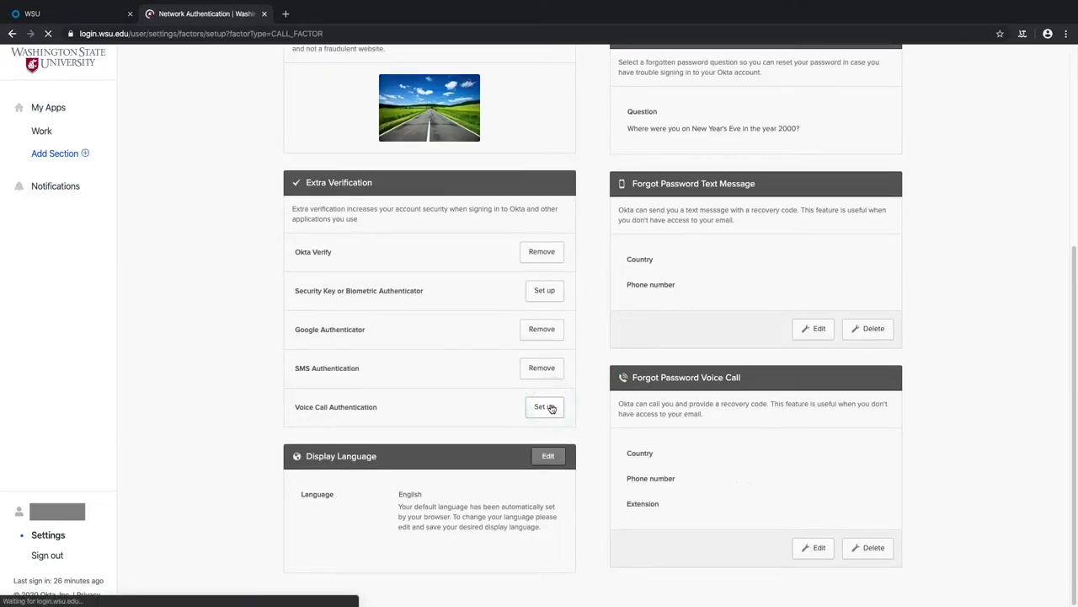
{"action": "left_click", "coordinate": [551, 354]}
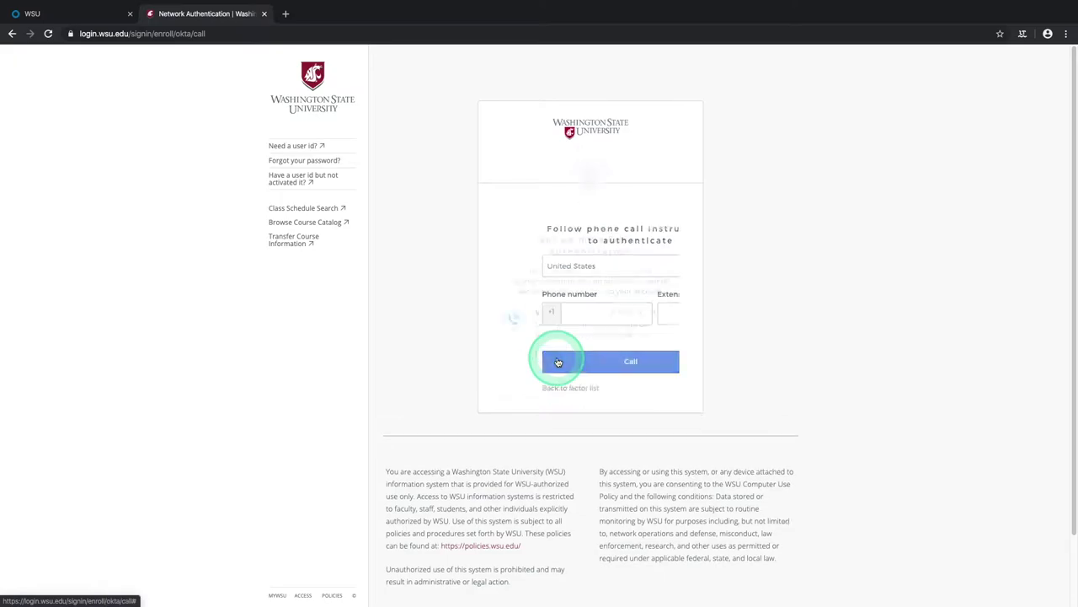
{"action": "left_click", "coordinate": [554, 313]}
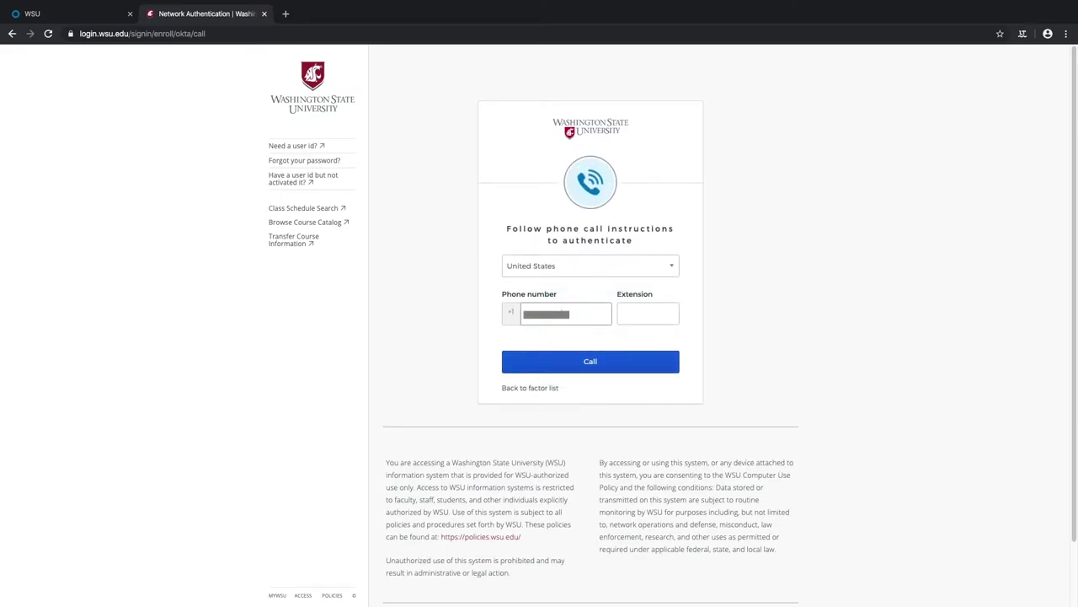
{"action": "left_click", "coordinate": [573, 359]}
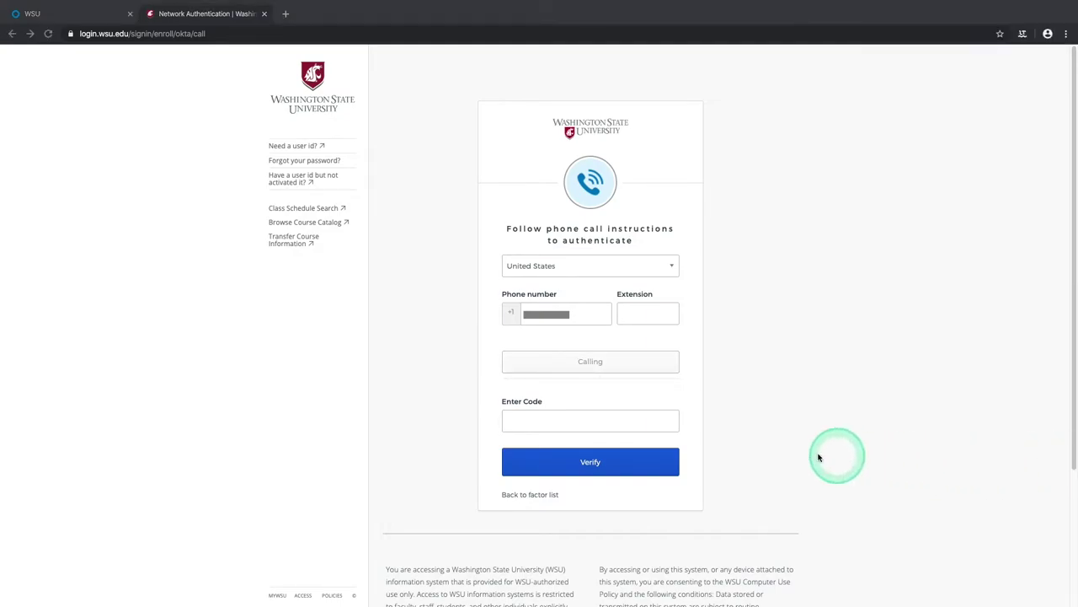
{"action": "left_click", "coordinate": [643, 425]}
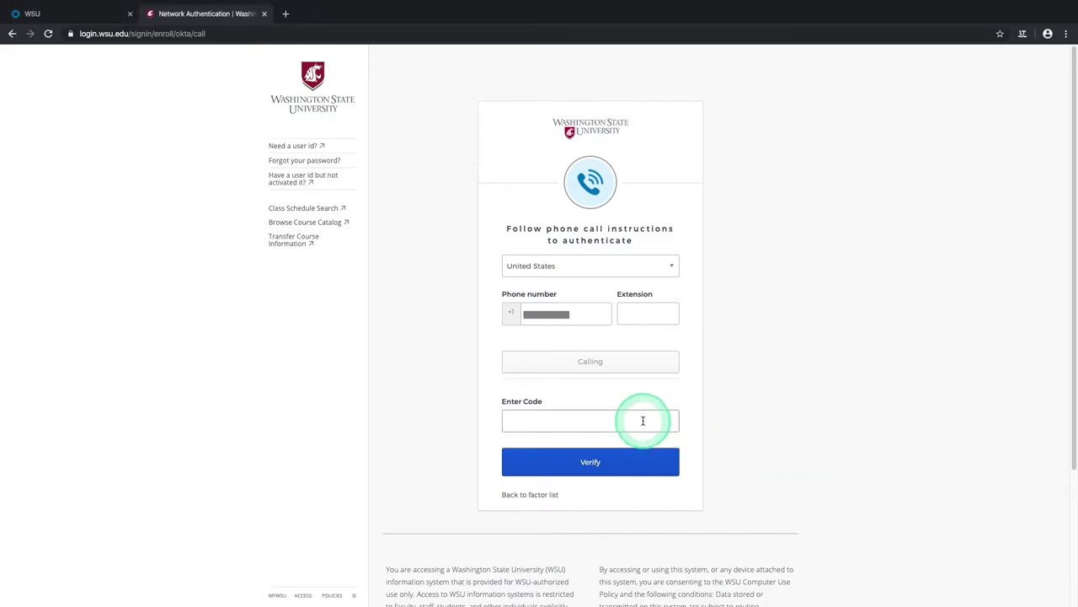
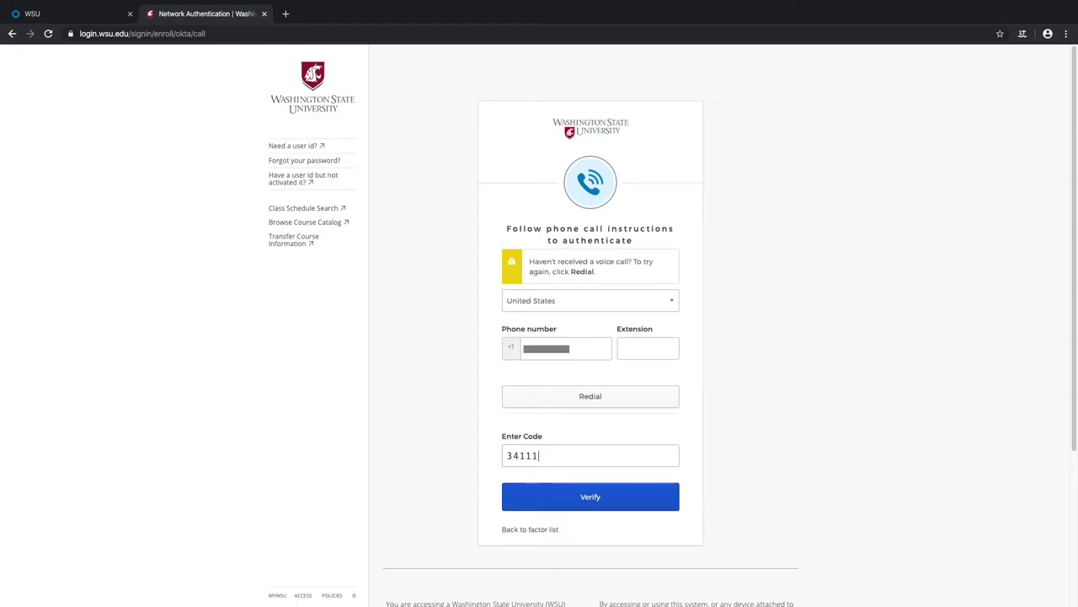
{"action": "left_click", "coordinate": [606, 496]}
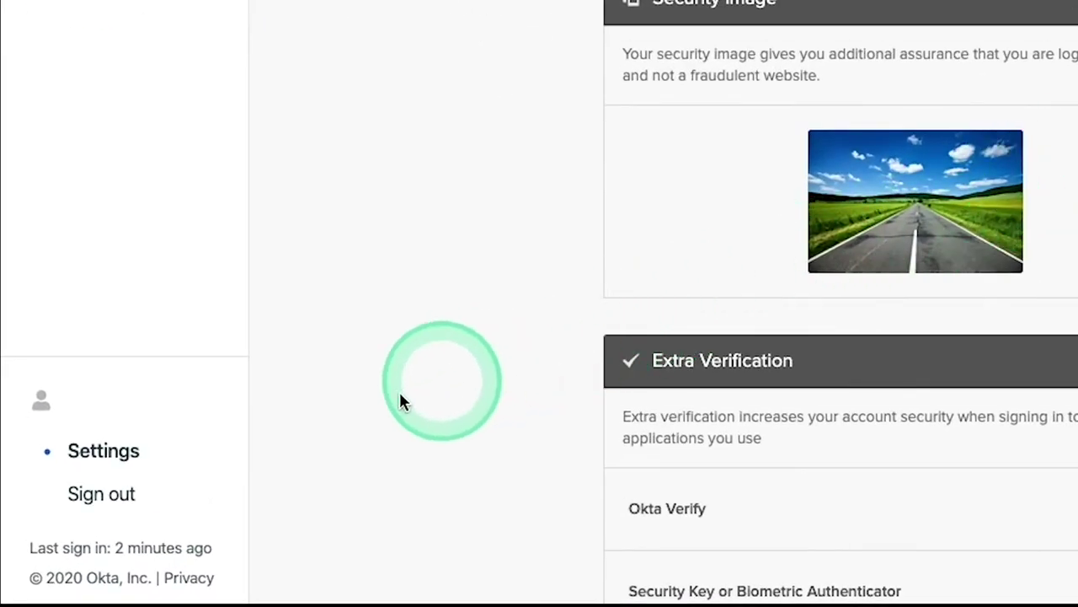
Sign out of the Okta account from the left sidebar
{"action": "left_click", "coordinate": [88, 506]}
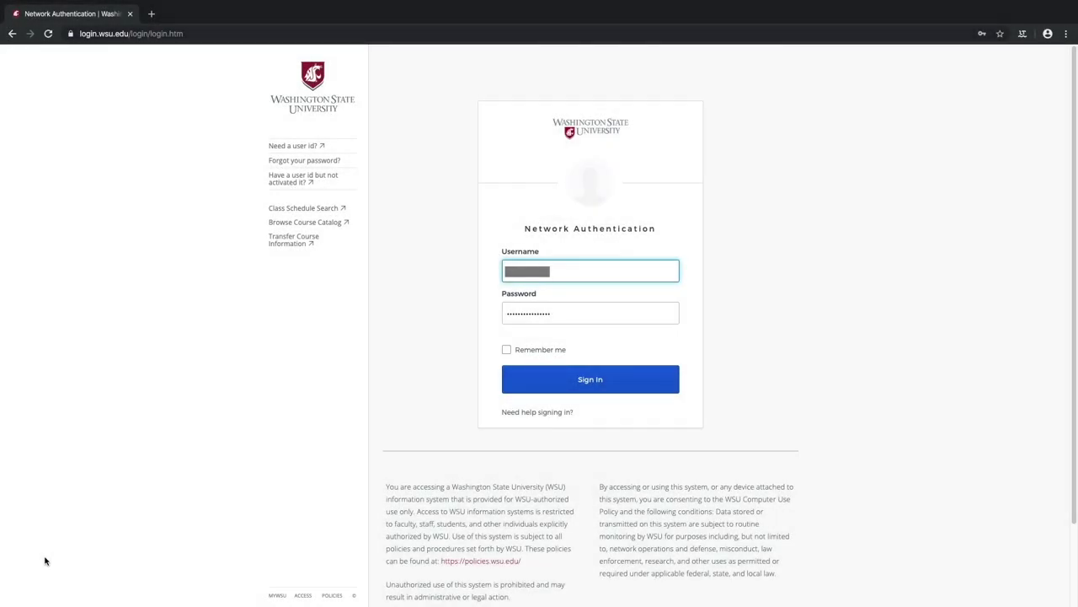
Go to mfa.it.wsu.edu and sign in with the filled-in credentials
{"action": "left_click", "coordinate": [45, 560]}
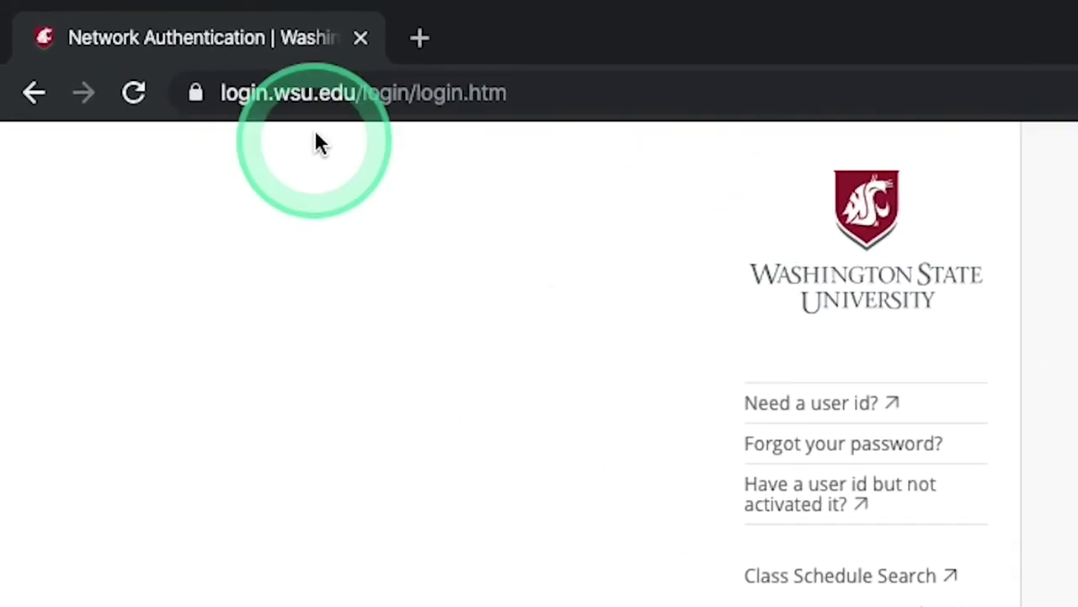
{"action": "left_click", "coordinate": [203, 67]}
{"action": "type", "text": "mfa.it.ws"}
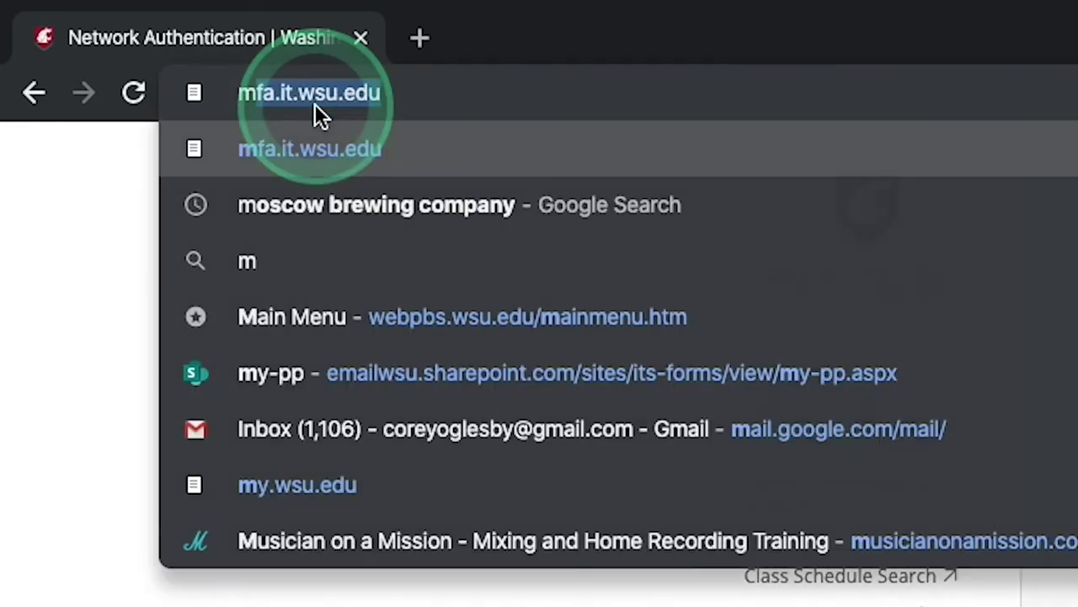
{"action": "type", "text": "u.edu"}
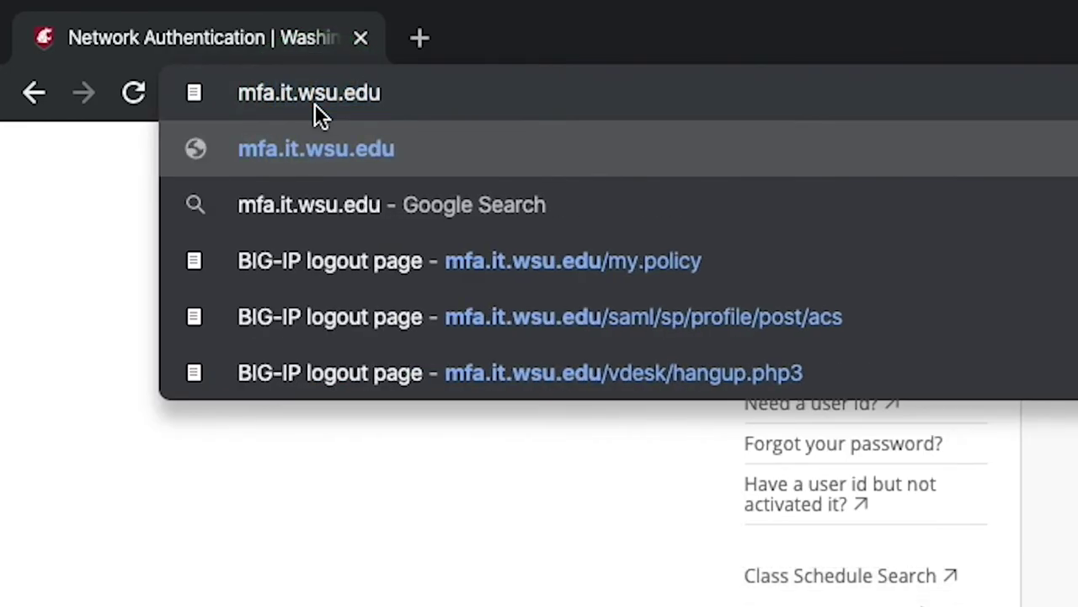
{"action": "key", "text": "Return"}
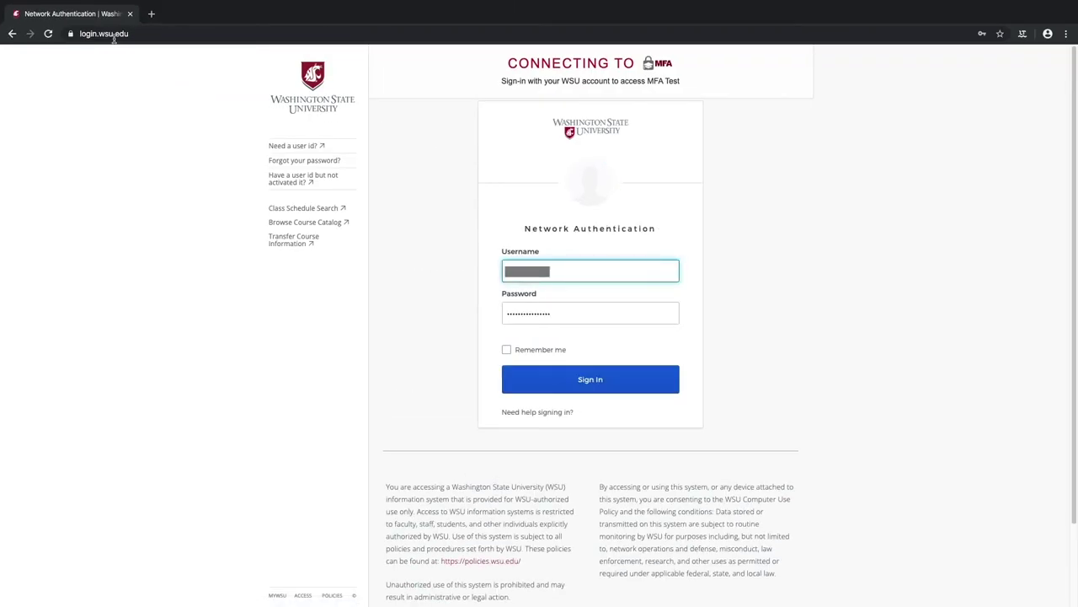
{"action": "left_click", "coordinate": [730, 358]}
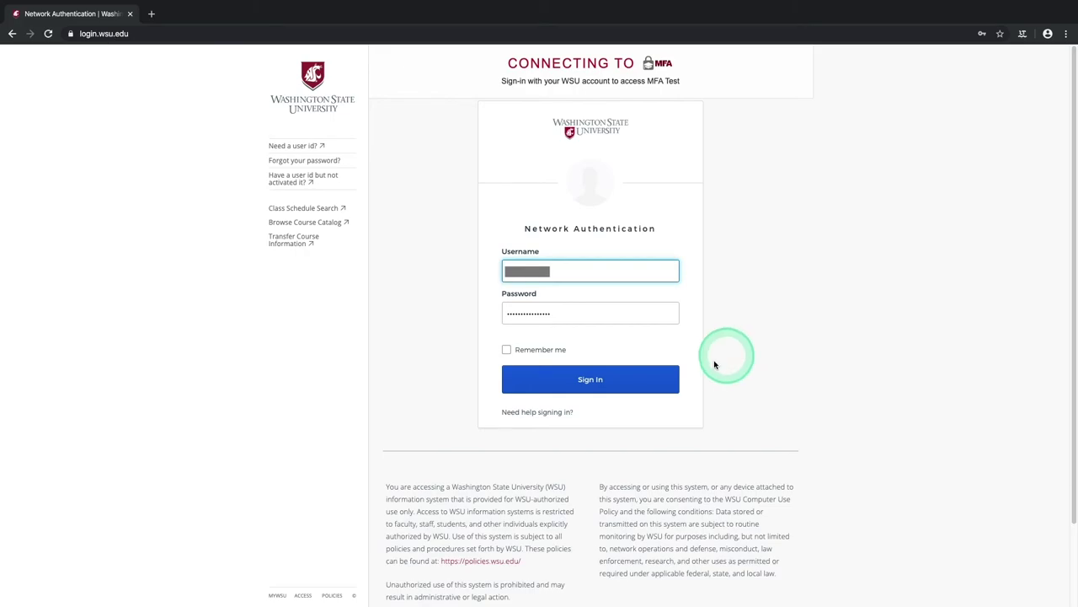
{"action": "left_click", "coordinate": [633, 380]}
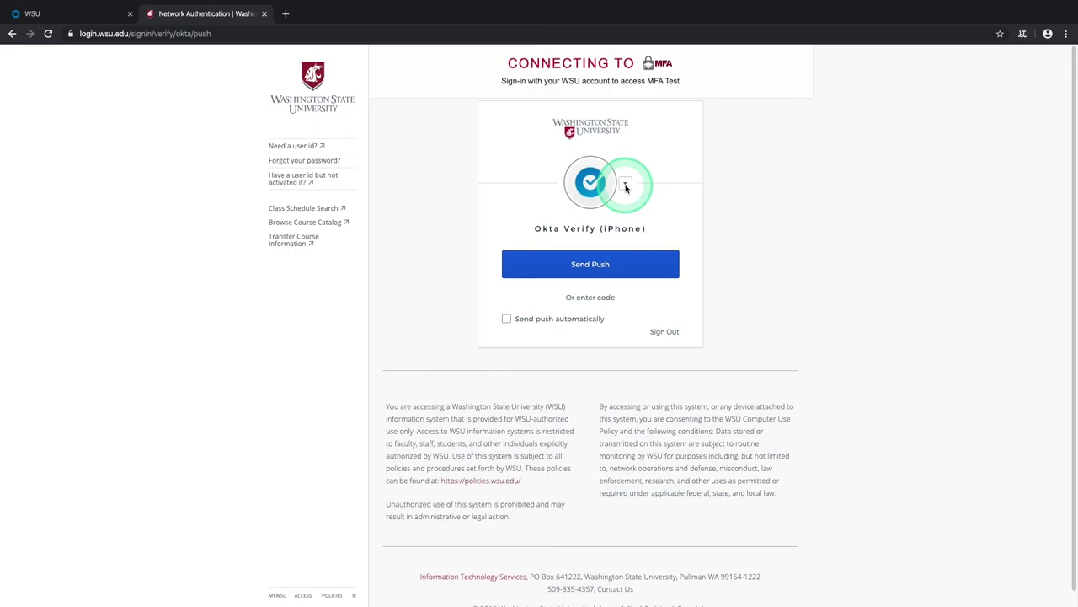
Choose SMS Authentication as the second factor and verify the texted code
{"action": "left_click", "coordinate": [625, 187]}
{"action": "left_click", "coordinate": [601, 310]}
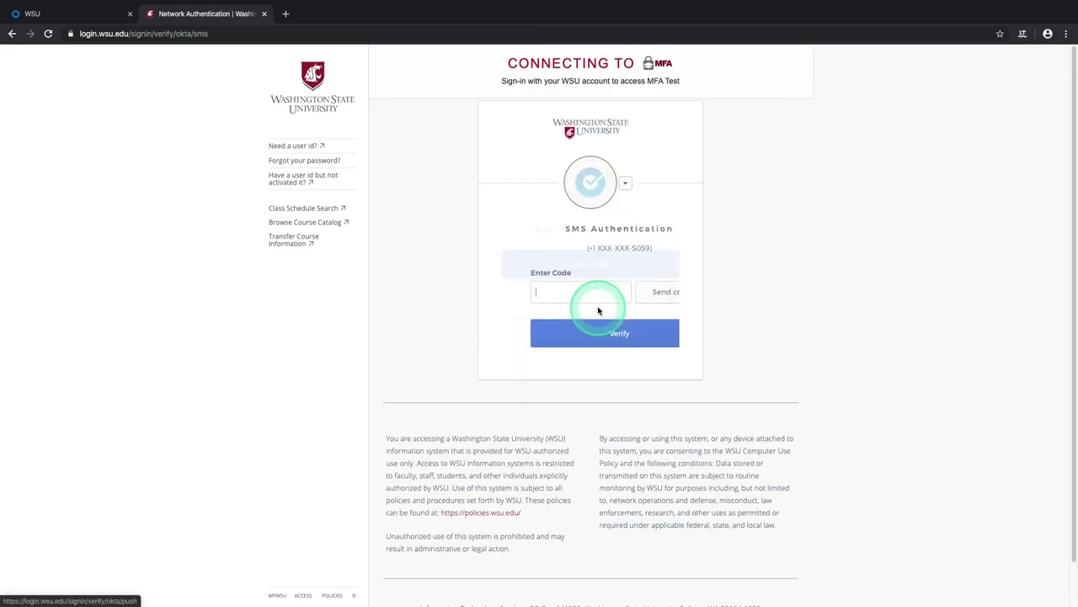
{"action": "left_click", "coordinate": [617, 296]}
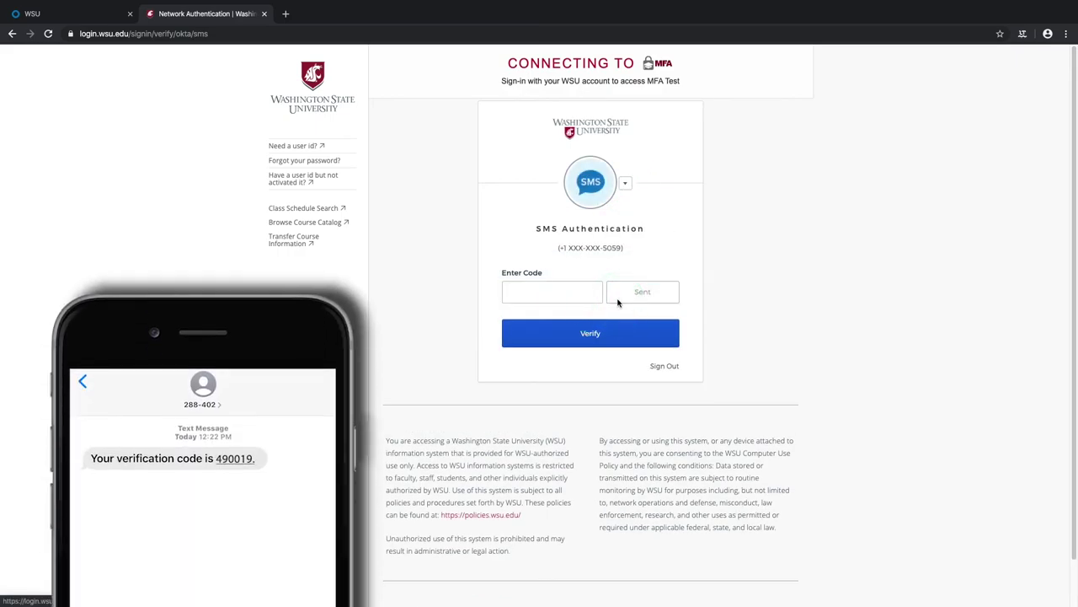
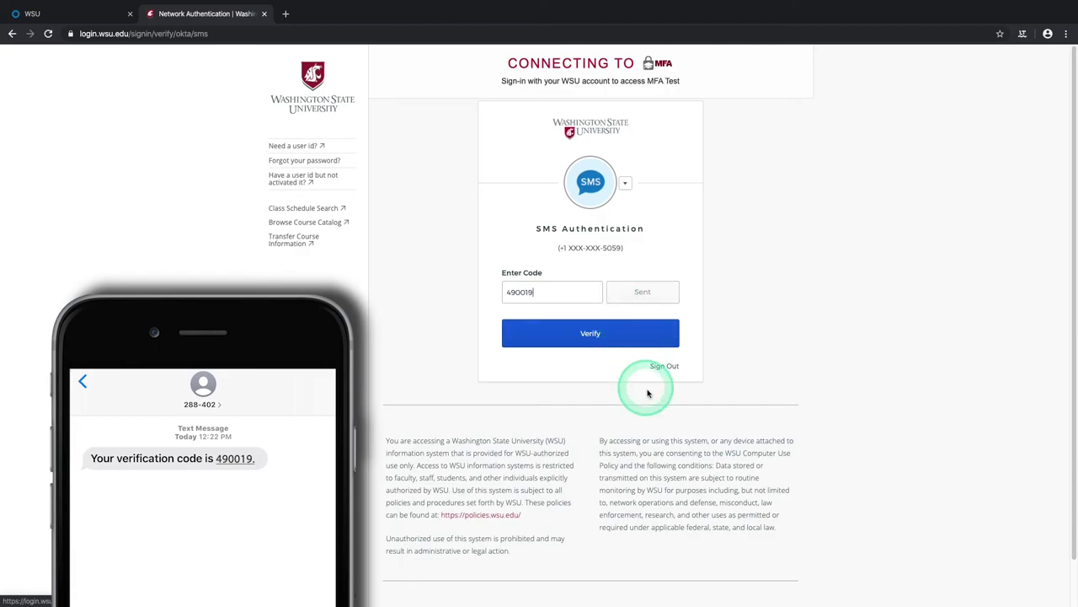
{"action": "left_click", "coordinate": [648, 344]}
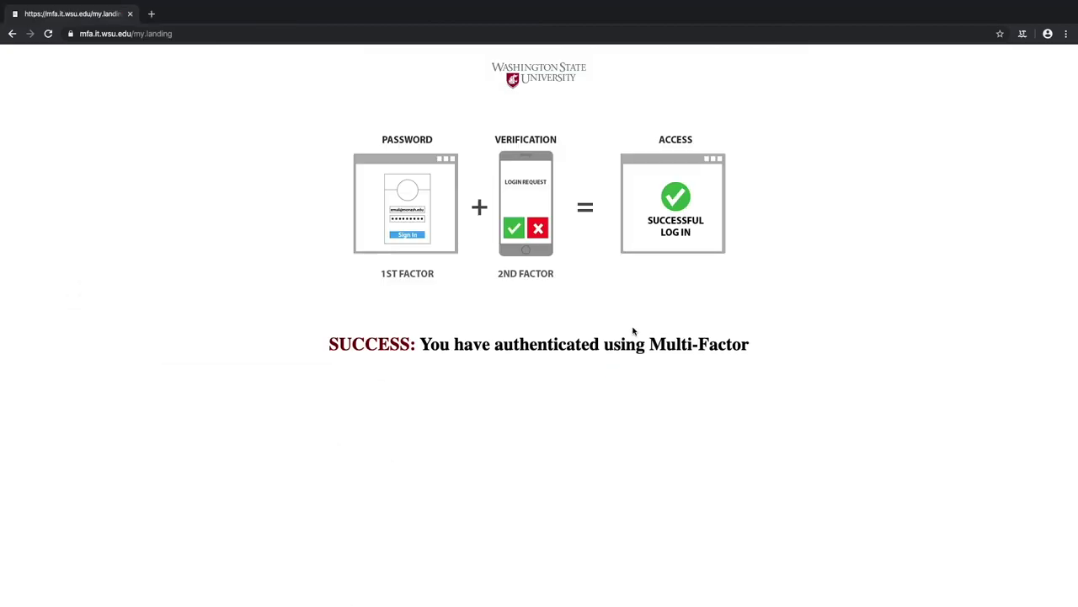